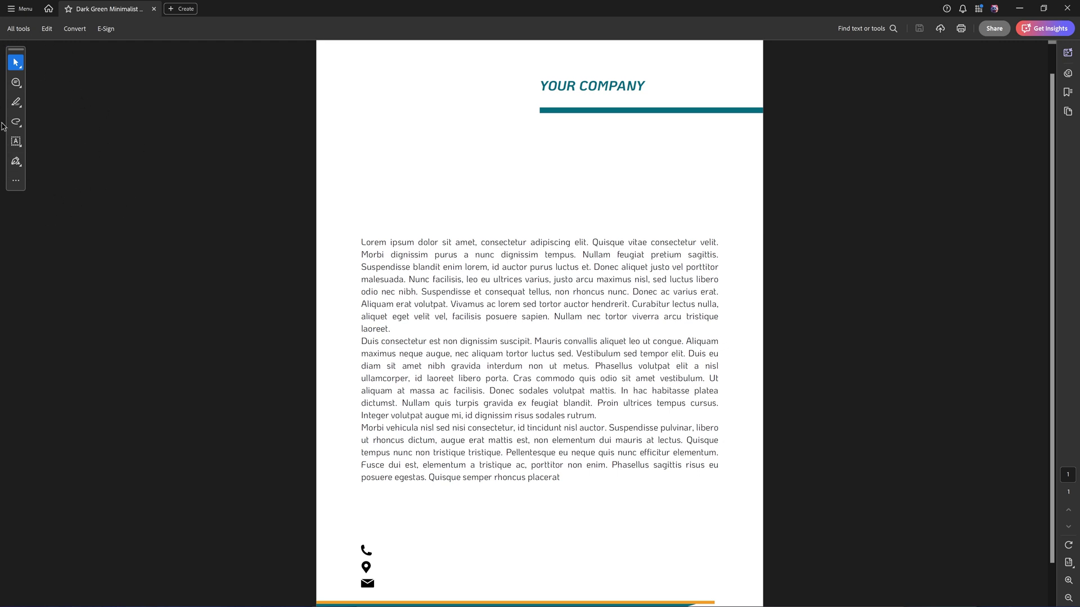
Show the All tools side panel beside the letterhead
{"action": "left_click", "coordinate": [18, 29]}
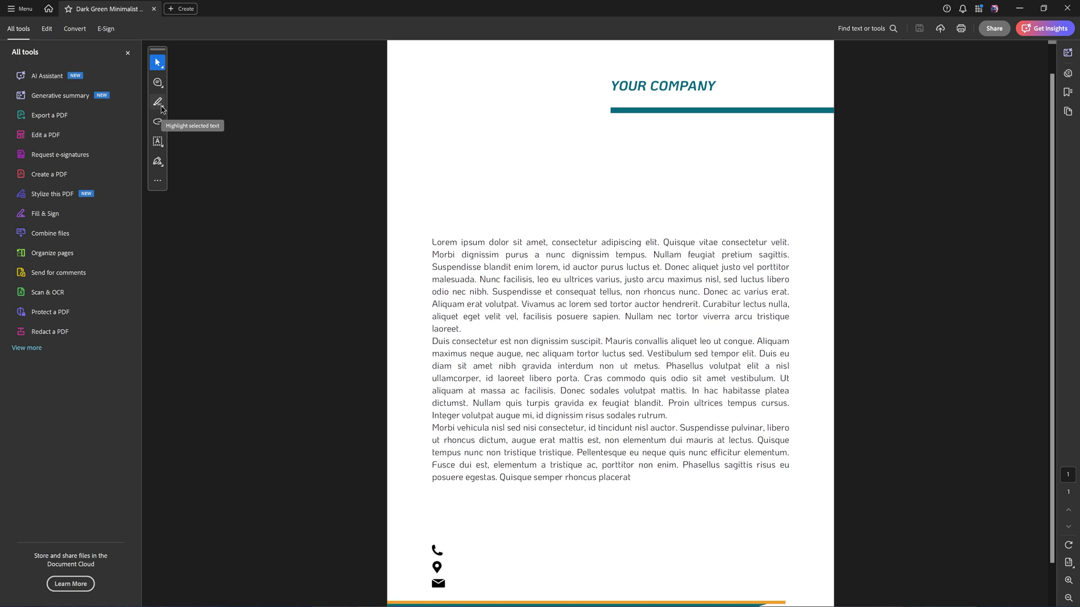
Highlight 'COMPANY' and the body's opening sentence in gray with the Highlight tool
{"action": "left_click", "coordinate": [159, 103]}
{"action": "left_click", "coordinate": [433, 241]}
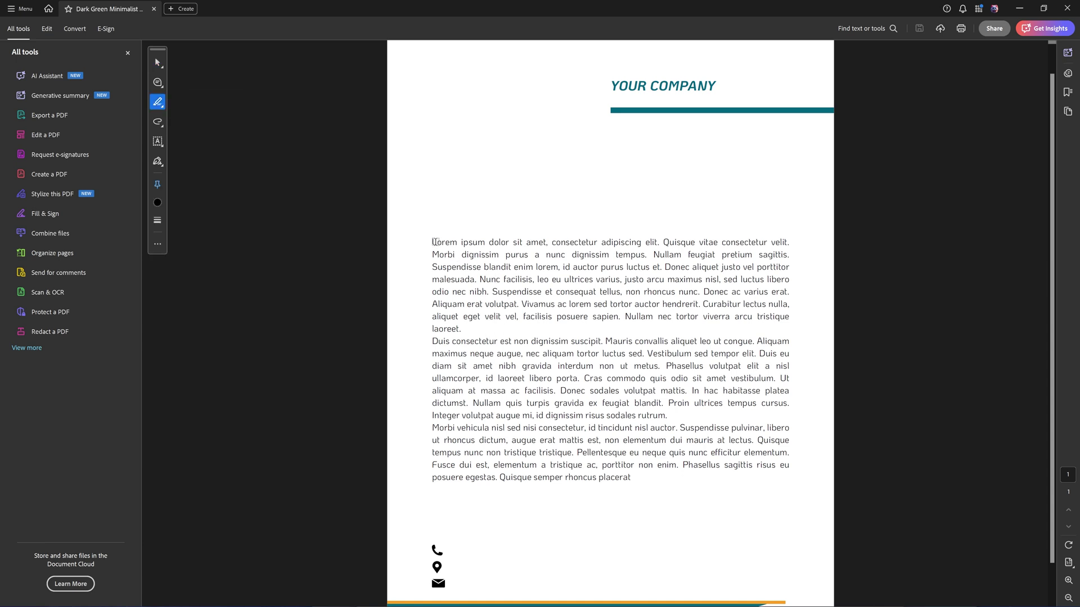
{"action": "left_click_drag", "start_coordinate": [433, 242], "coordinate": [659, 243]}
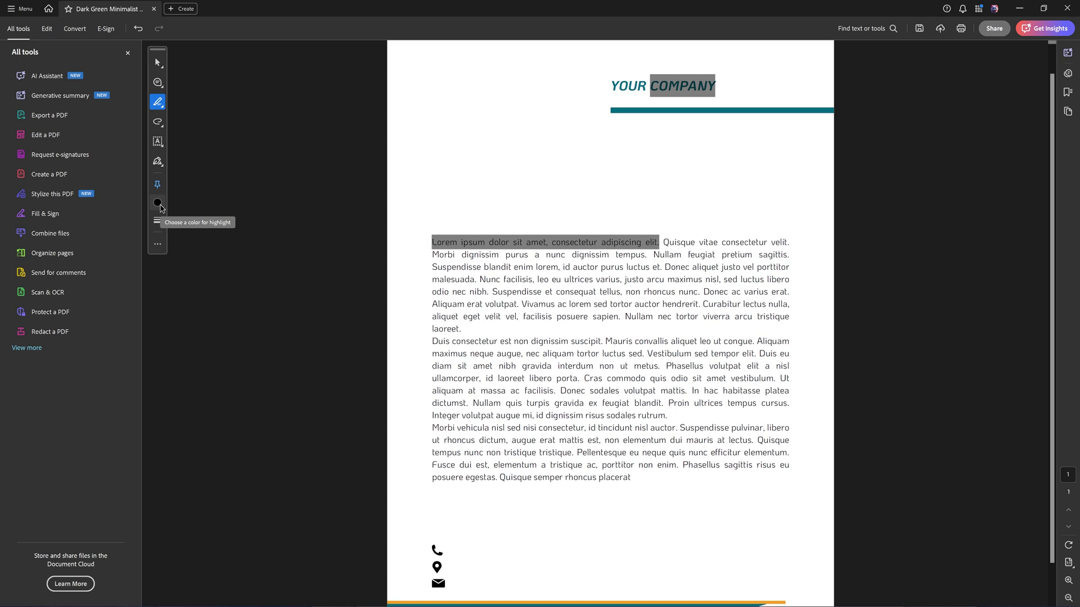
Make the highlight colour yellow at 70% opacity and return to text selection
{"action": "left_click", "coordinate": [160, 207]}
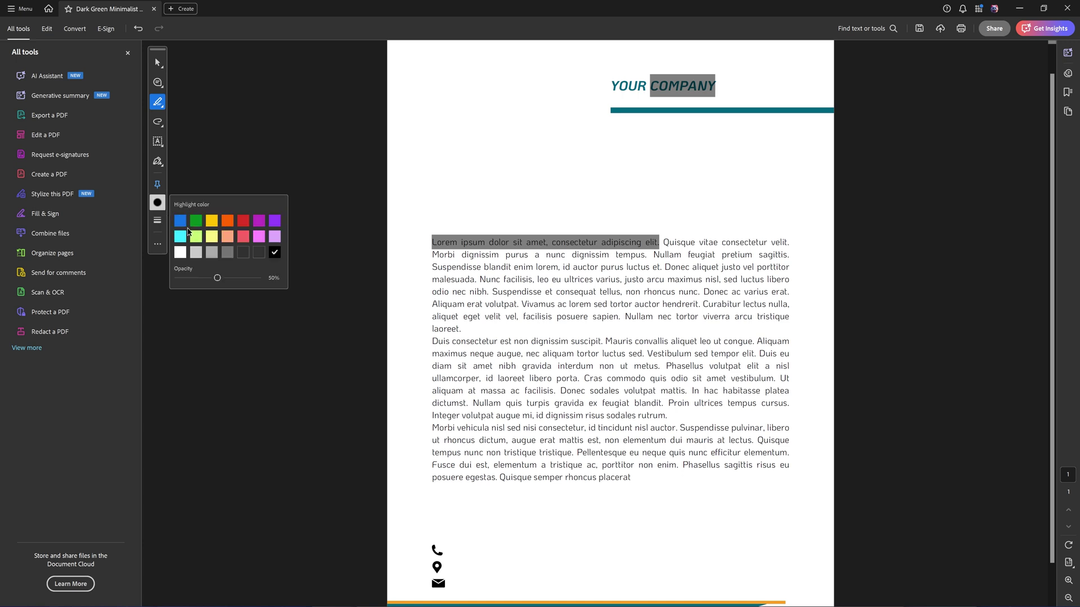
{"action": "left_click", "coordinate": [212, 221]}
{"action": "left_click_drag", "start_coordinate": [218, 279], "coordinate": [234, 278]}
{"action": "left_click", "coordinate": [530, 306]}
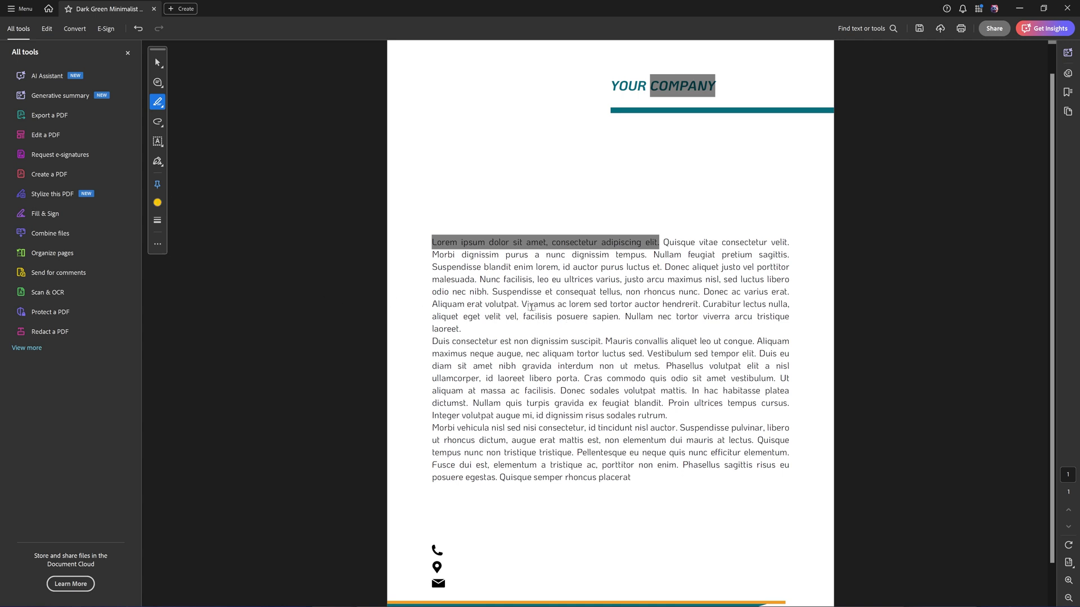
{"action": "left_click", "coordinate": [157, 63]}
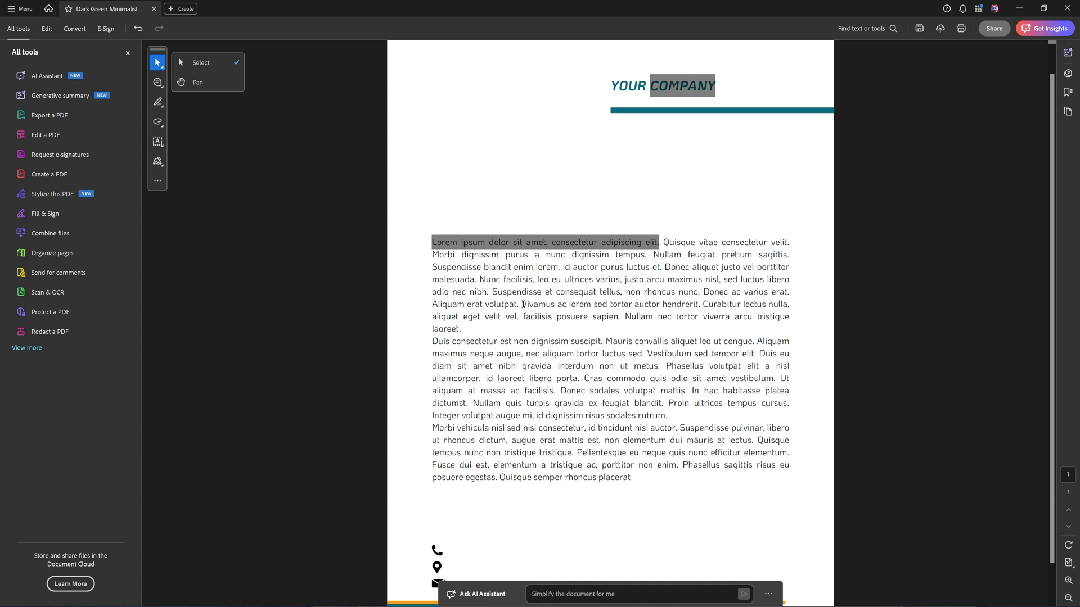
Select 'Vivamus ac lorem… laoreet.' and highlight it in yellow
{"action": "left_click", "coordinate": [522, 304]}
{"action": "left_click_drag", "start_coordinate": [521, 303], "coordinate": [465, 330]}
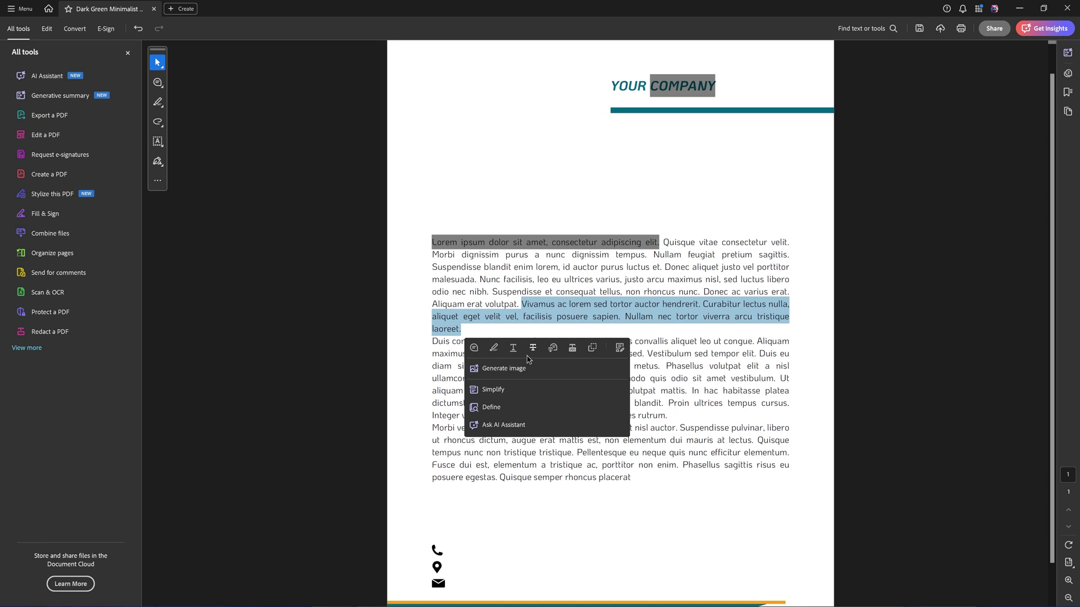
{"action": "left_click", "coordinate": [494, 350]}
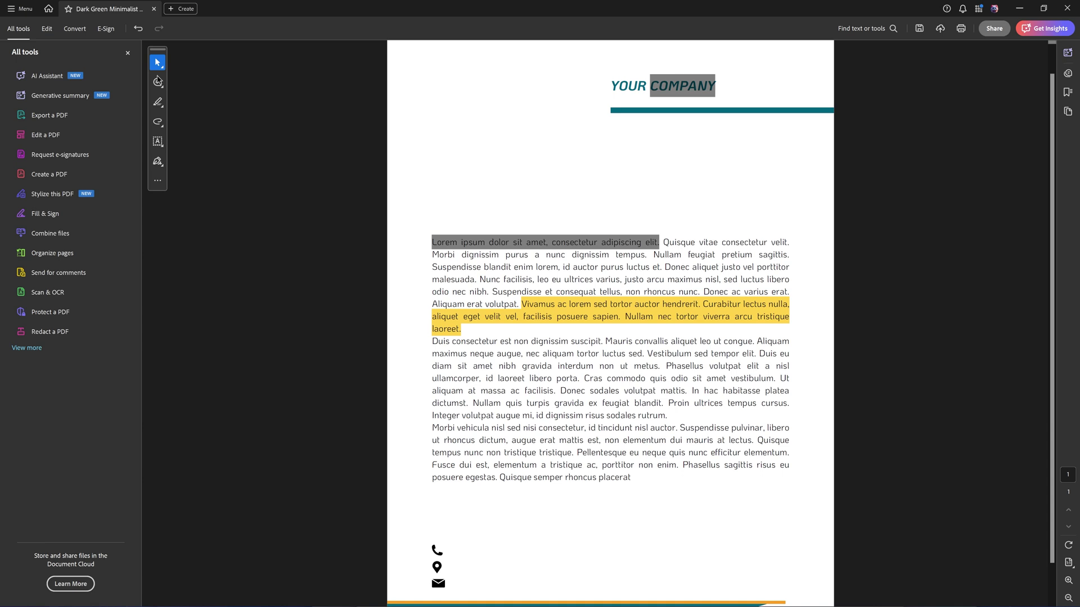
Make the highlight colour pink with a lower opacity
{"action": "left_click", "coordinate": [157, 102]}
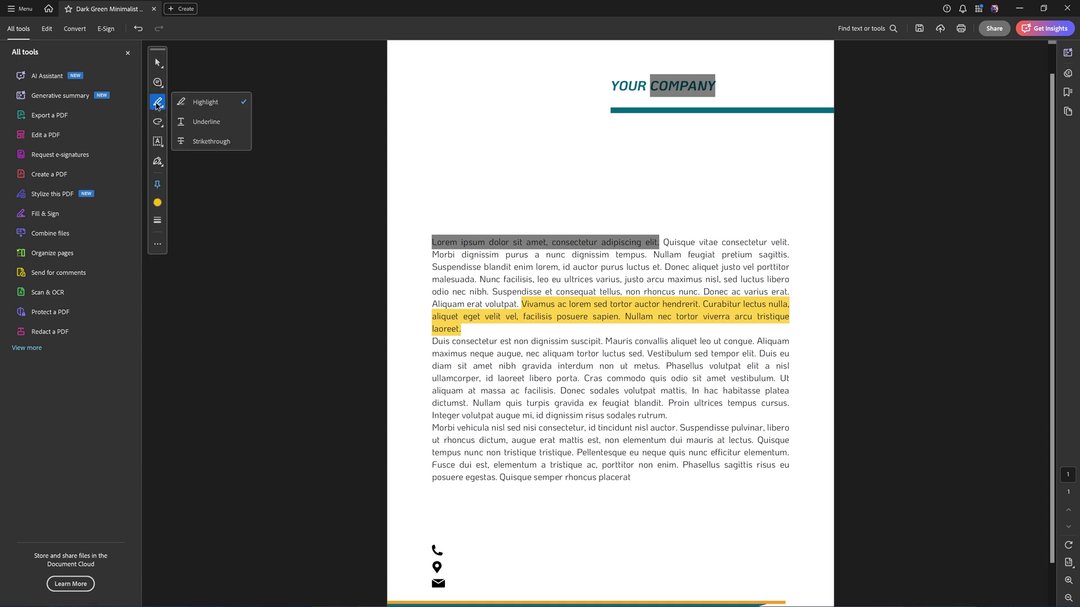
{"action": "left_click", "coordinate": [159, 203]}
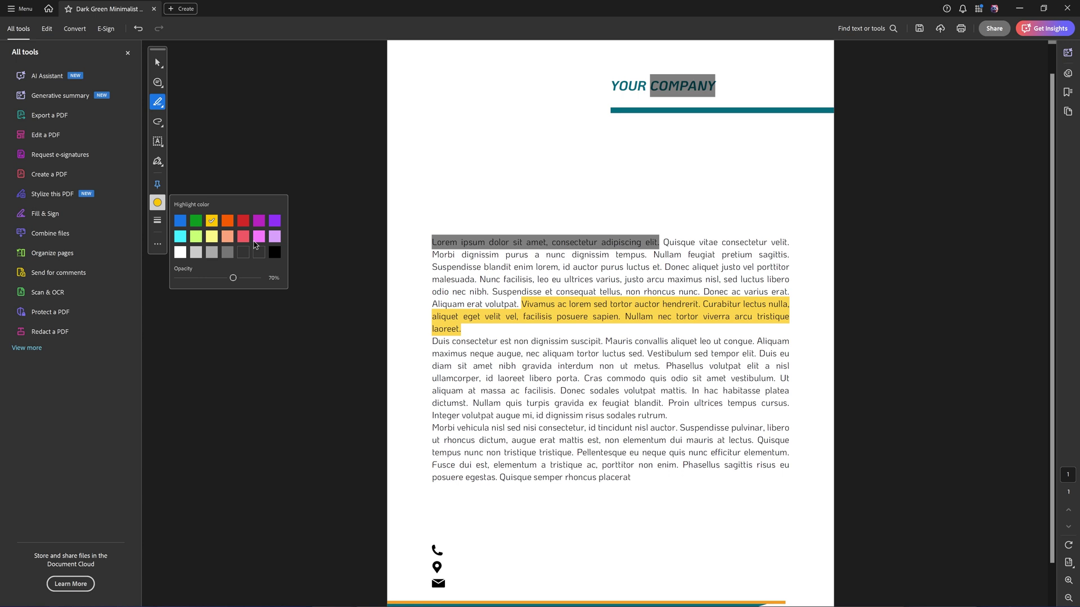
{"action": "left_click", "coordinate": [245, 237]}
{"action": "left_click_drag", "start_coordinate": [232, 278], "coordinate": [210, 278]}
Highlight 'Nullam quis turpis… sodales rutrum.' in pink
{"action": "left_click_drag", "start_coordinate": [474, 403], "coordinate": [667, 416]}
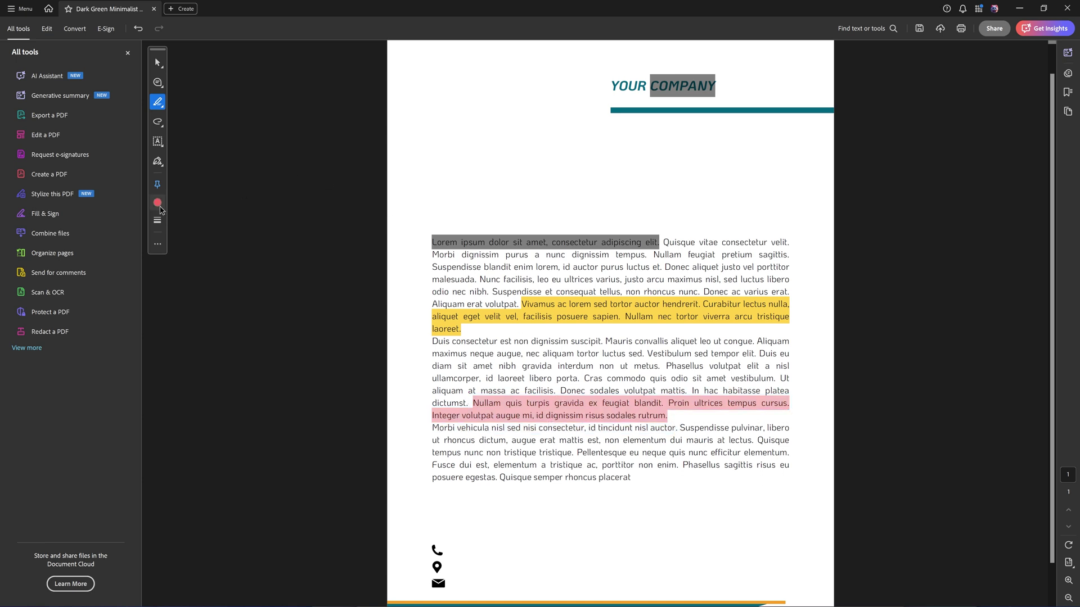
{"action": "left_click", "coordinate": [157, 203]}
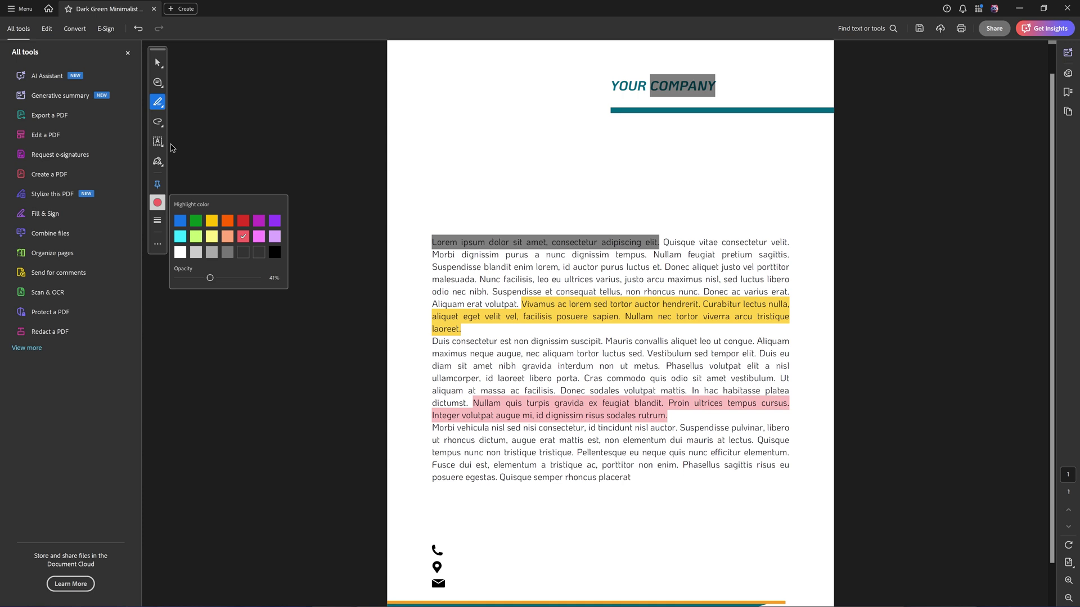
Select 'id laoreet libero porta' and highlight it in pink
{"action": "left_click", "coordinate": [161, 105]}
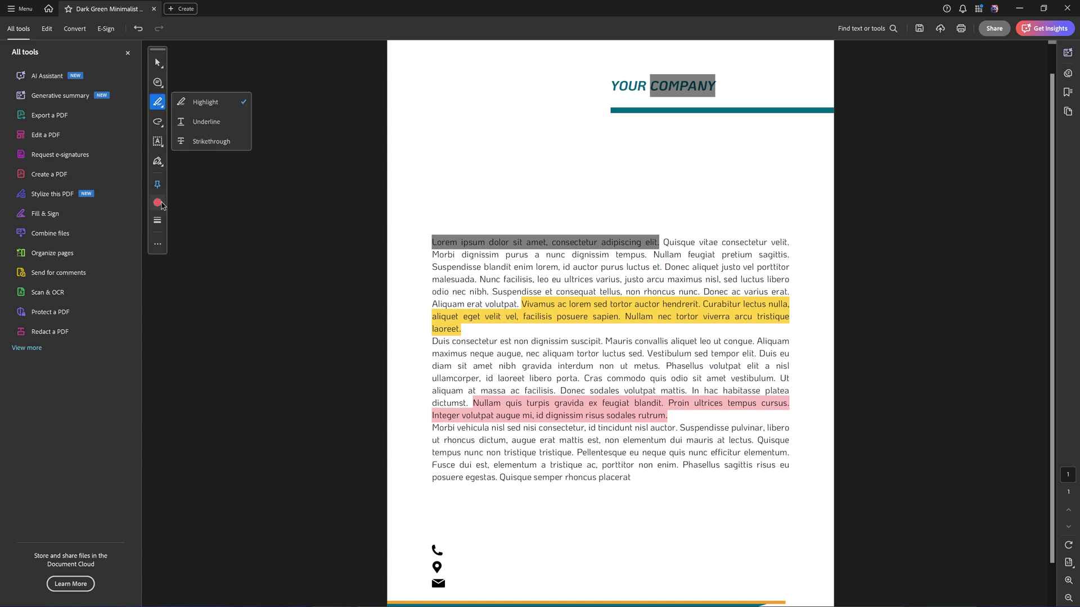
{"action": "left_click", "coordinate": [160, 205]}
{"action": "left_click", "coordinate": [157, 63]}
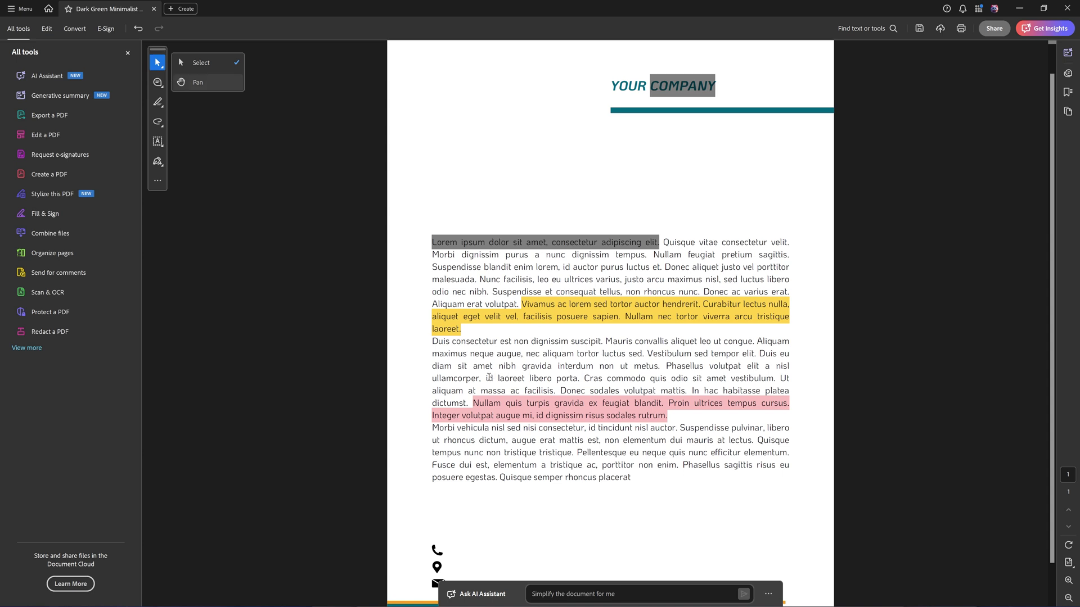
{"action": "left_click_drag", "start_coordinate": [489, 378], "coordinate": [580, 379]}
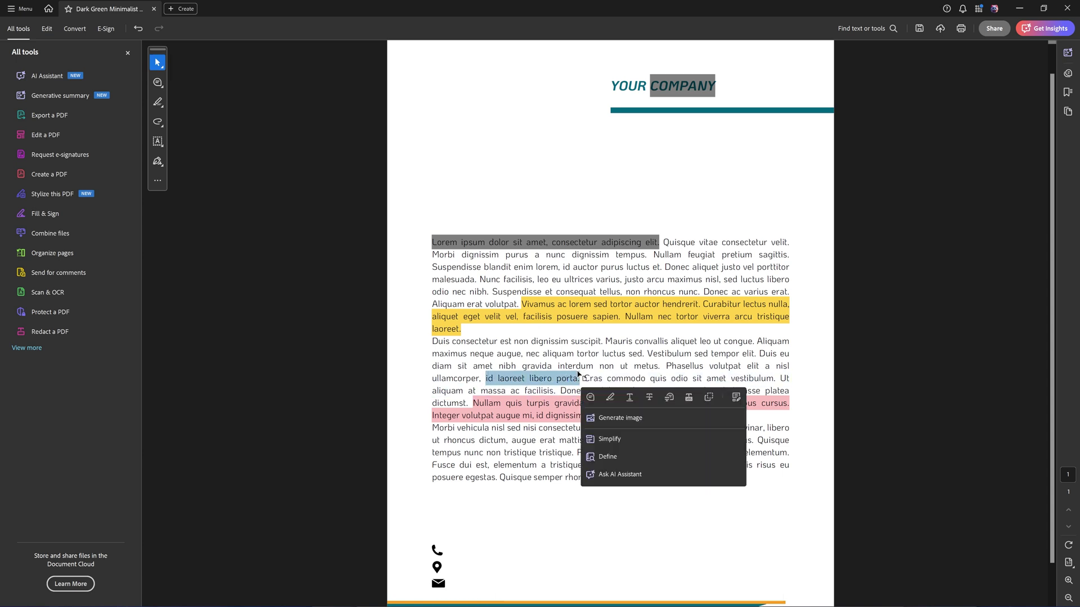
{"action": "left_click", "coordinate": [610, 400]}
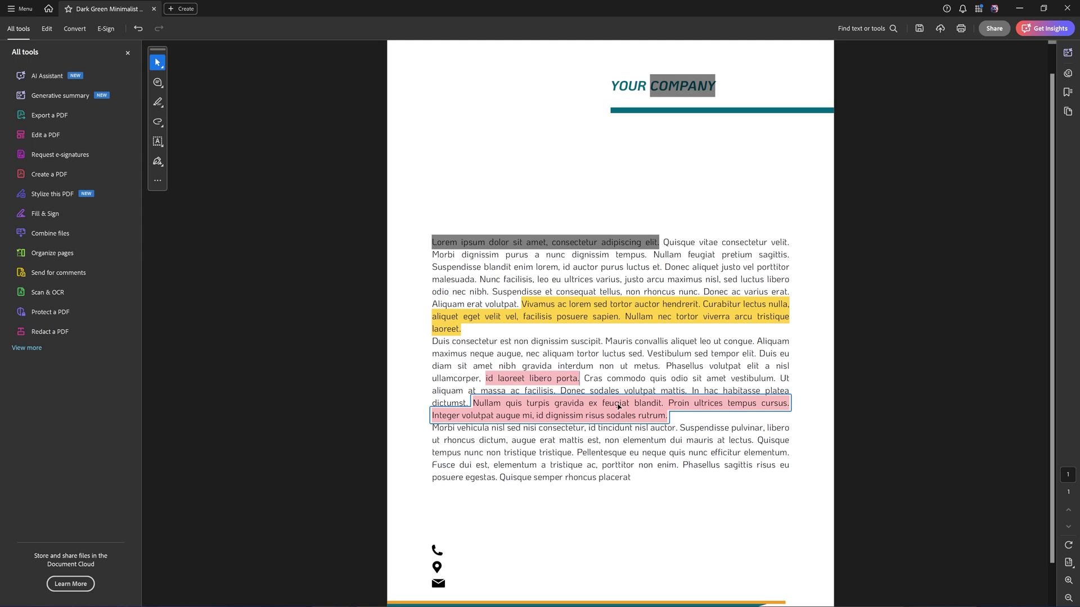
Inspect and deselect the new pink highlight, then return to the Highlight tool
{"action": "left_click", "coordinate": [546, 379]}
{"action": "left_click", "coordinate": [297, 221]}
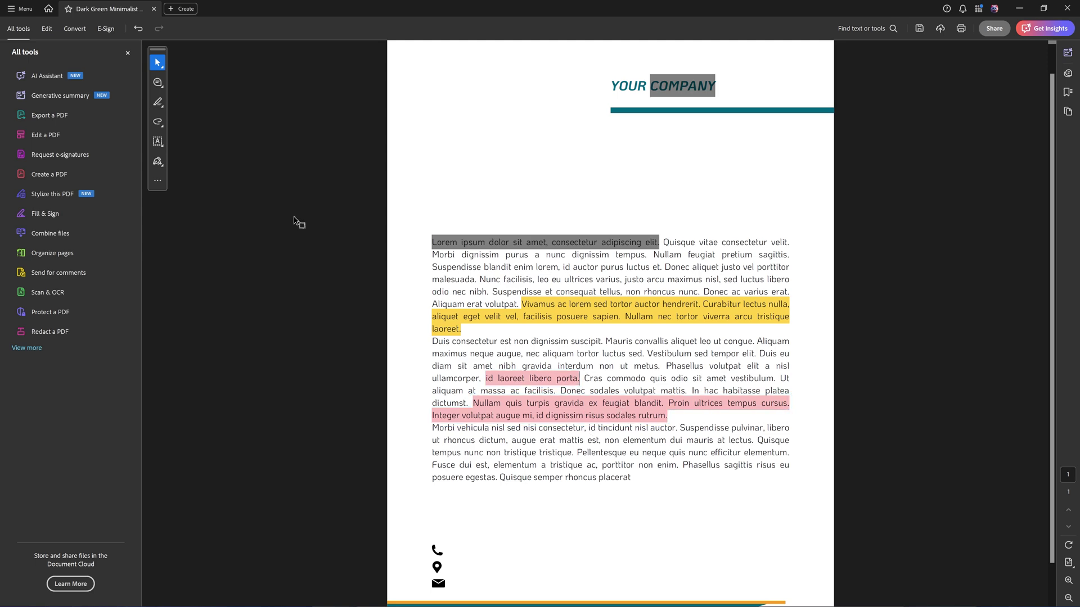
{"action": "left_click", "coordinate": [158, 102]}
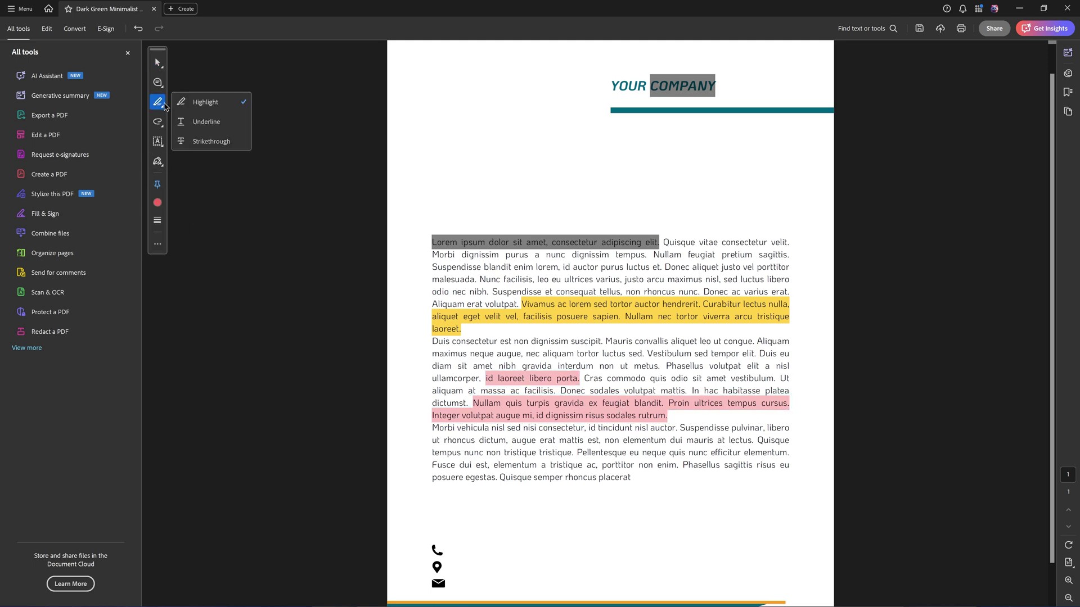